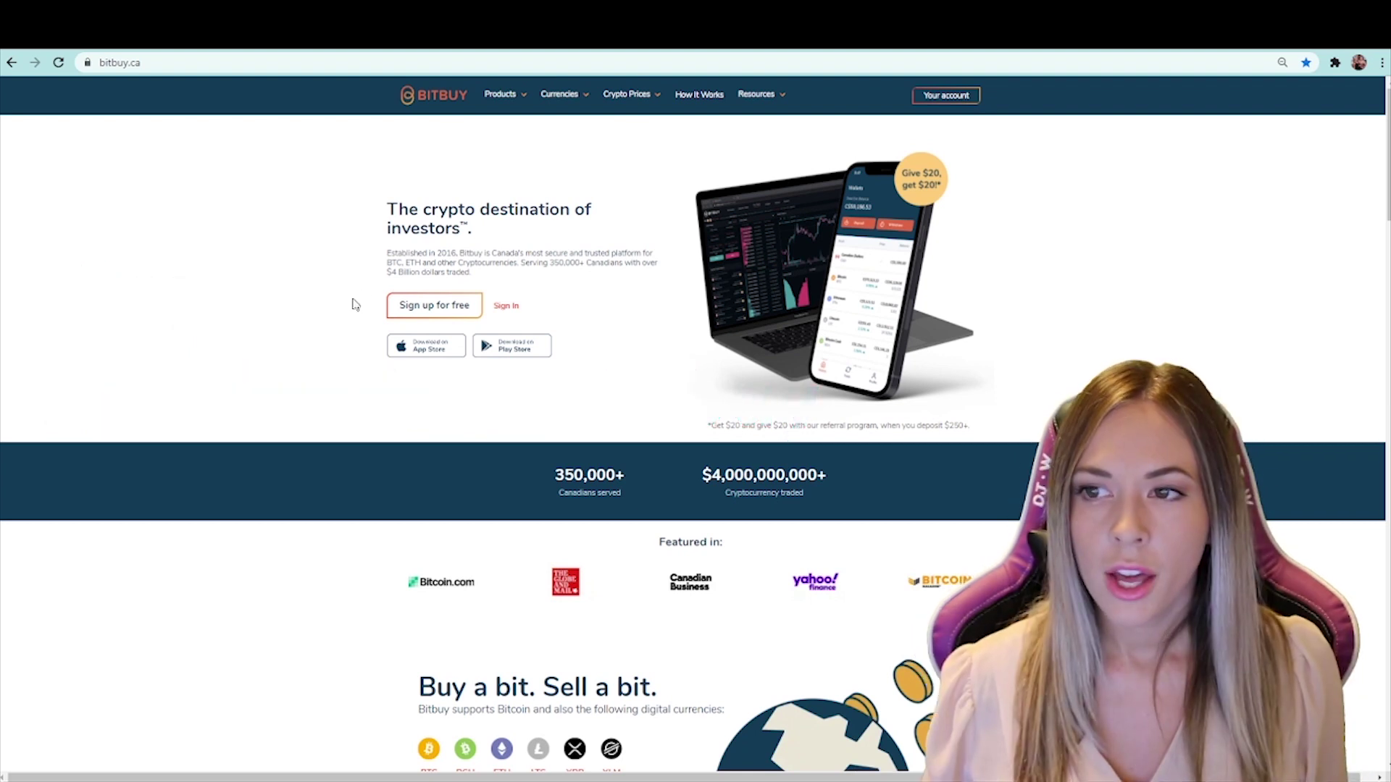
Step: Sign in to Bitbuy and add funds by Interac e-Transfer, acknowledging the requirements
click(523, 306)
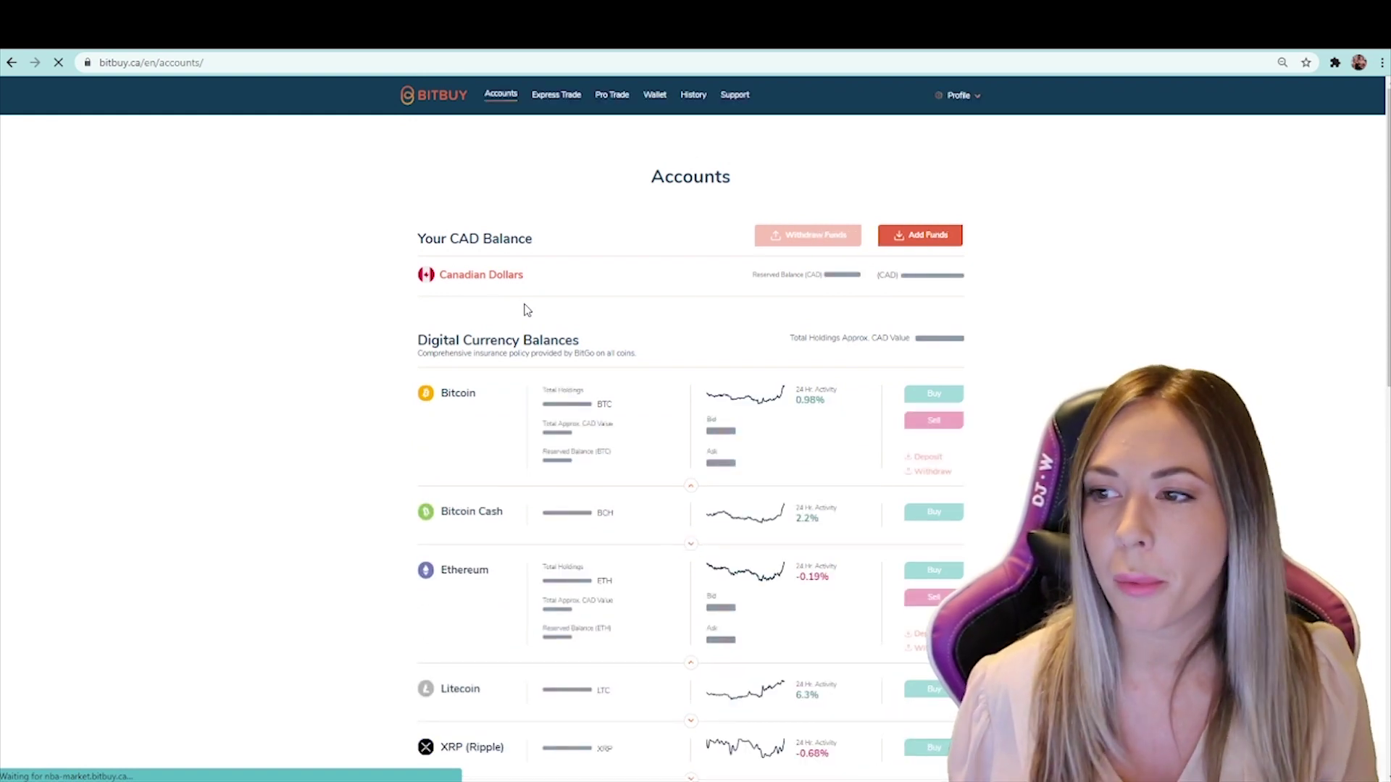
click(919, 237)
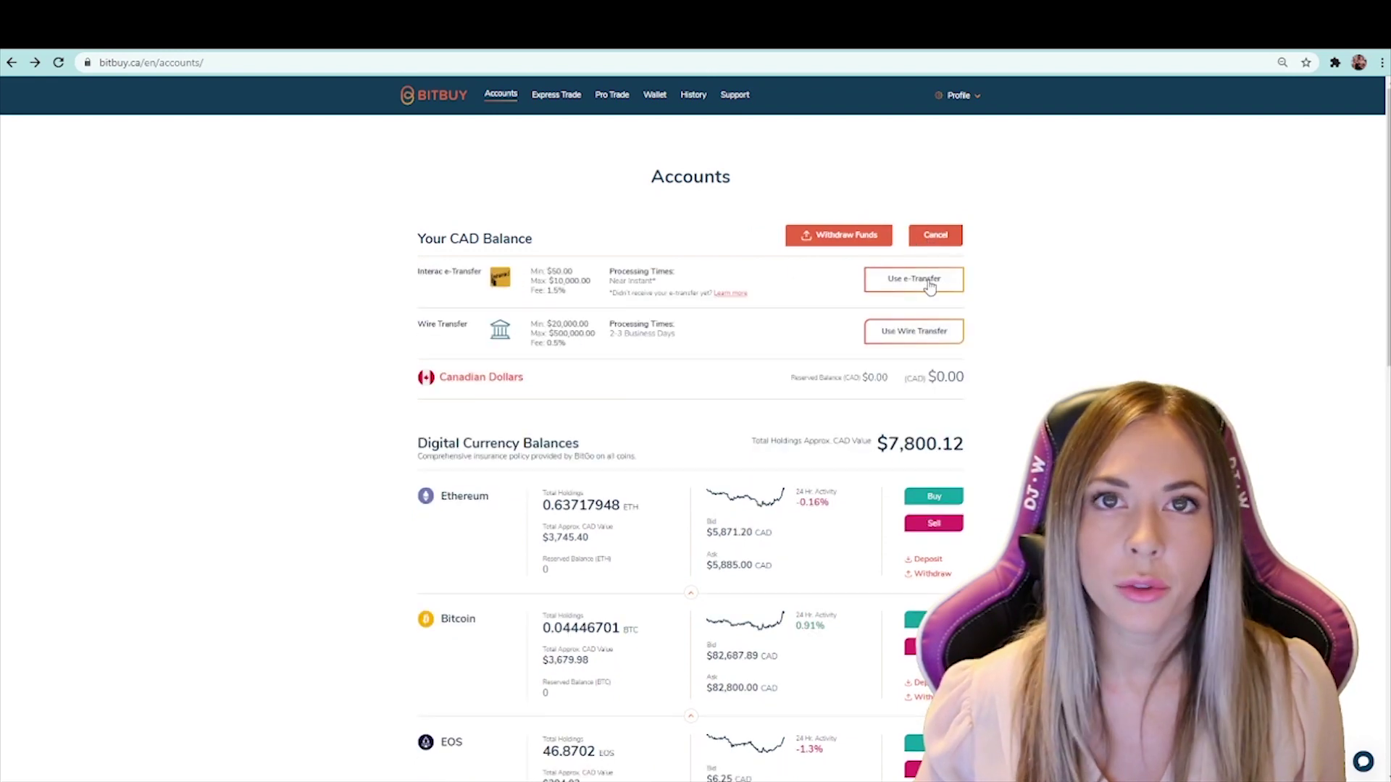
click(929, 286)
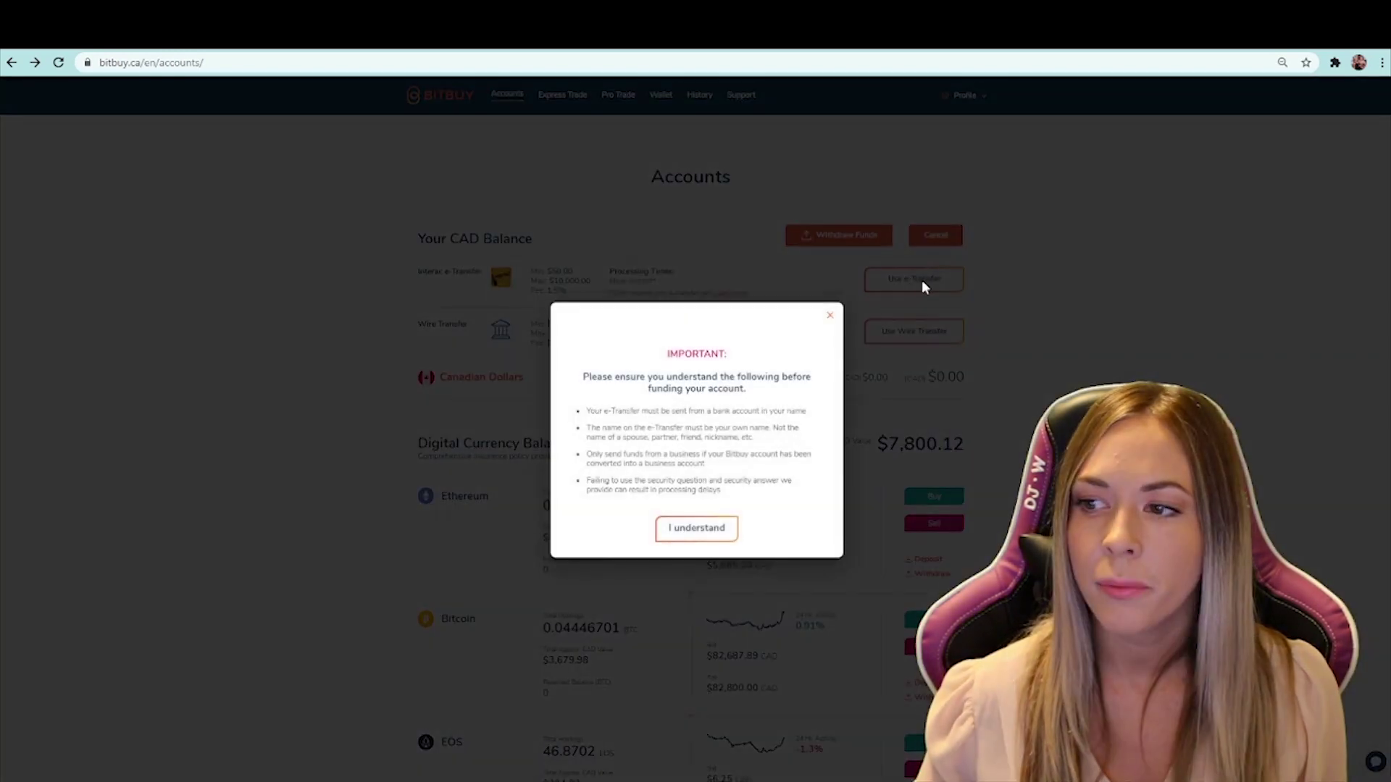
click(667, 531)
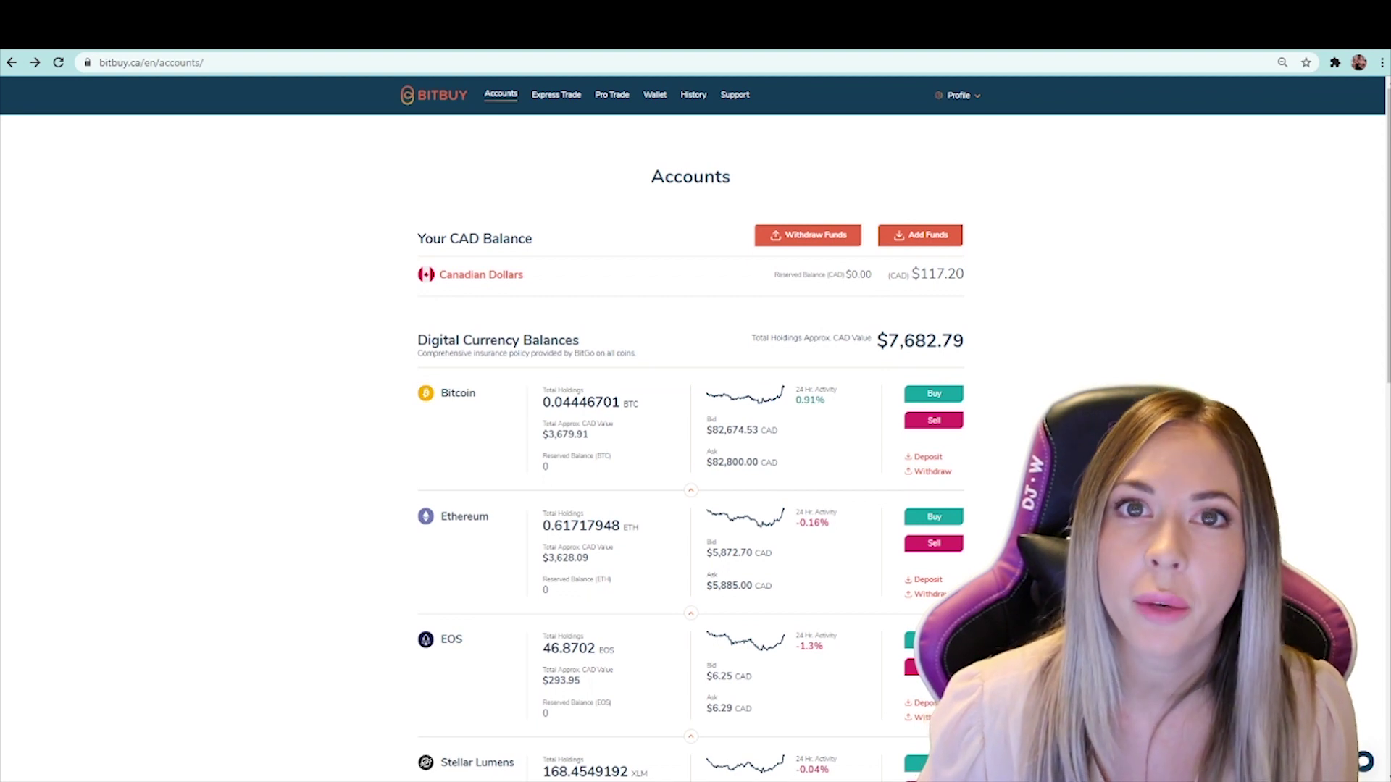
Step: Buy Ethereum with $117.20 CAD
click(931, 520)
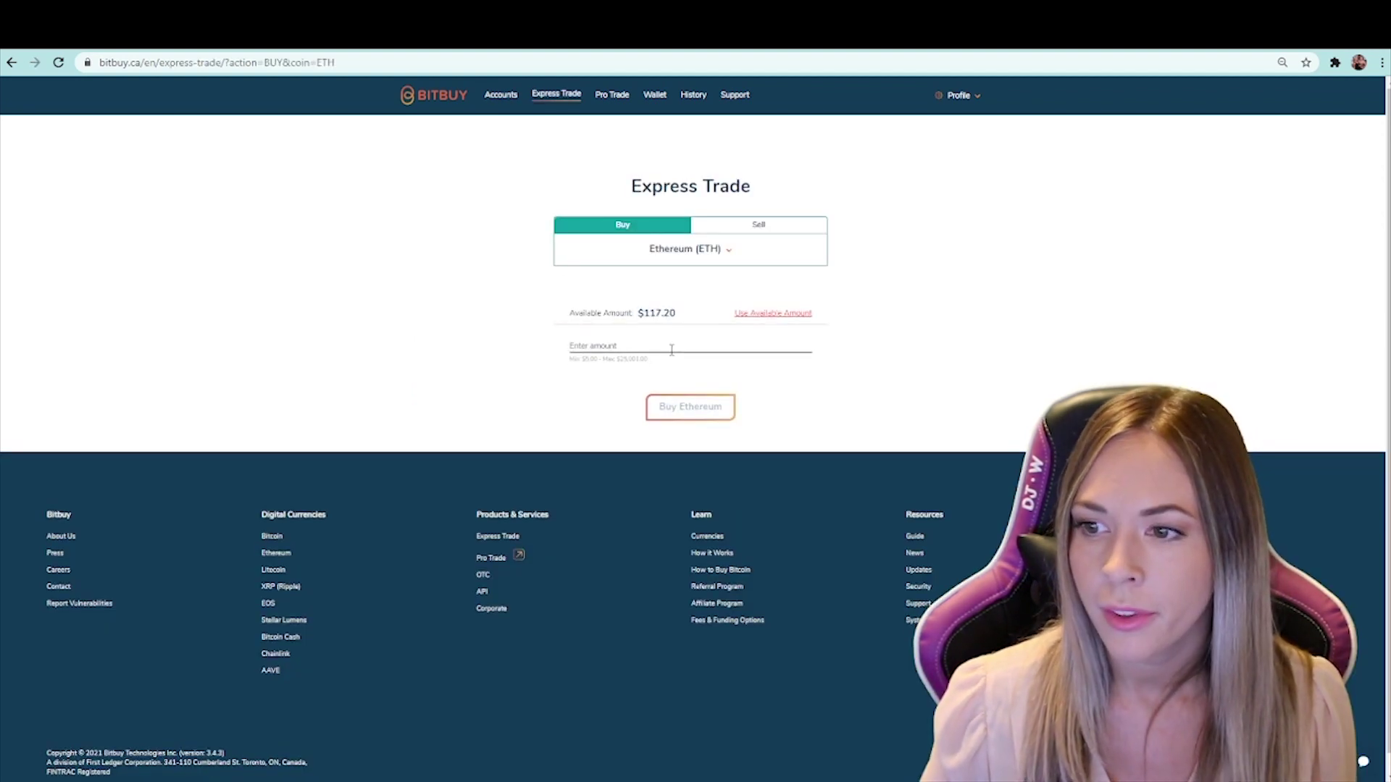
click(667, 347)
text(117.20)
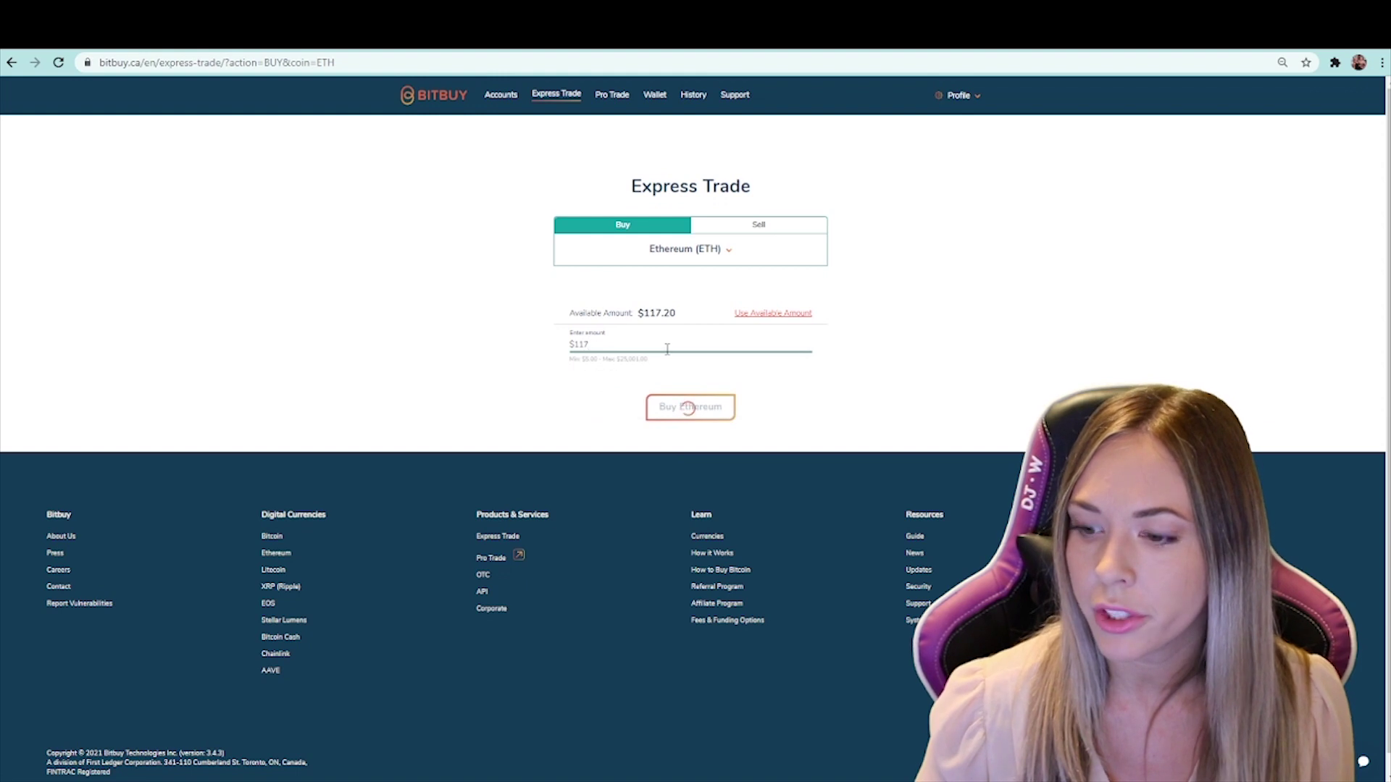
click(671, 407)
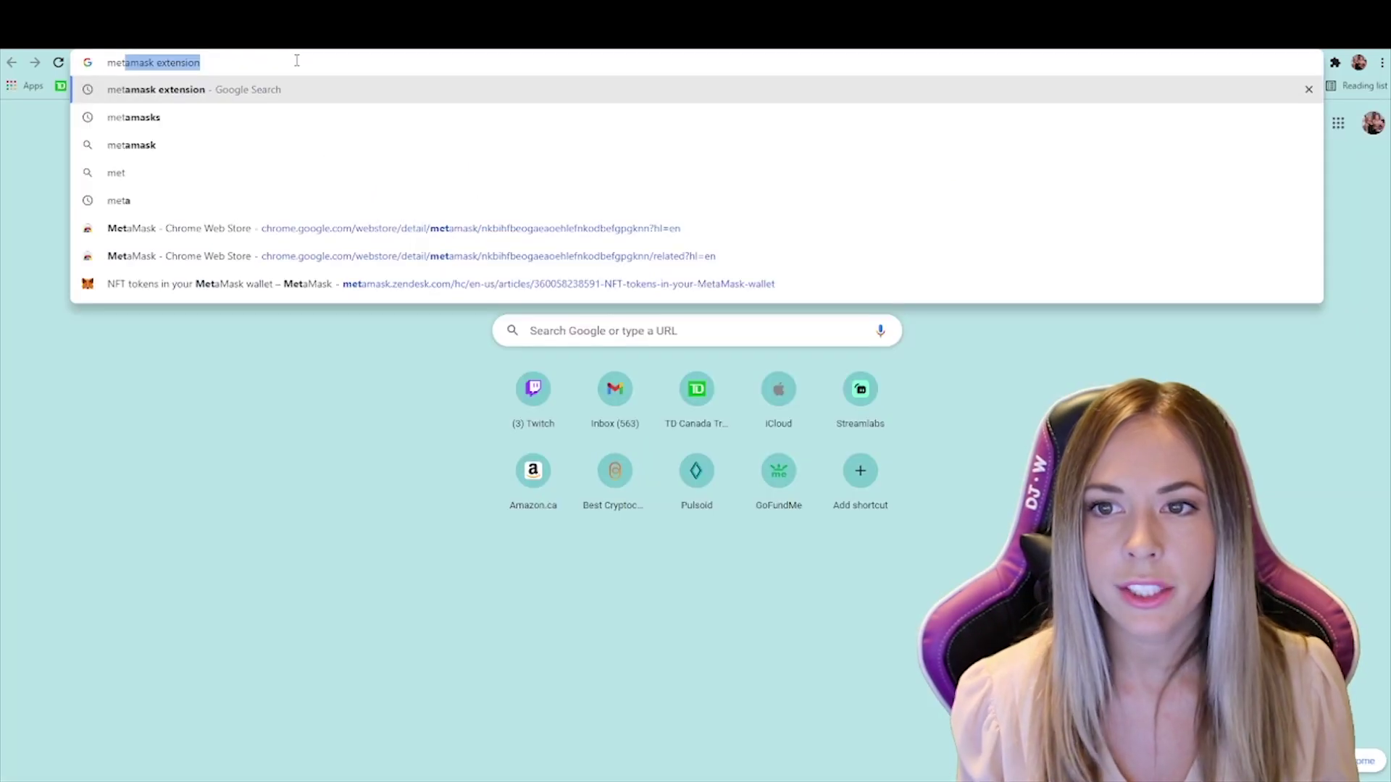
Step: Find MetaMask in the Chrome Web Store, add it to Chrome and open the extensions list
key(Return)
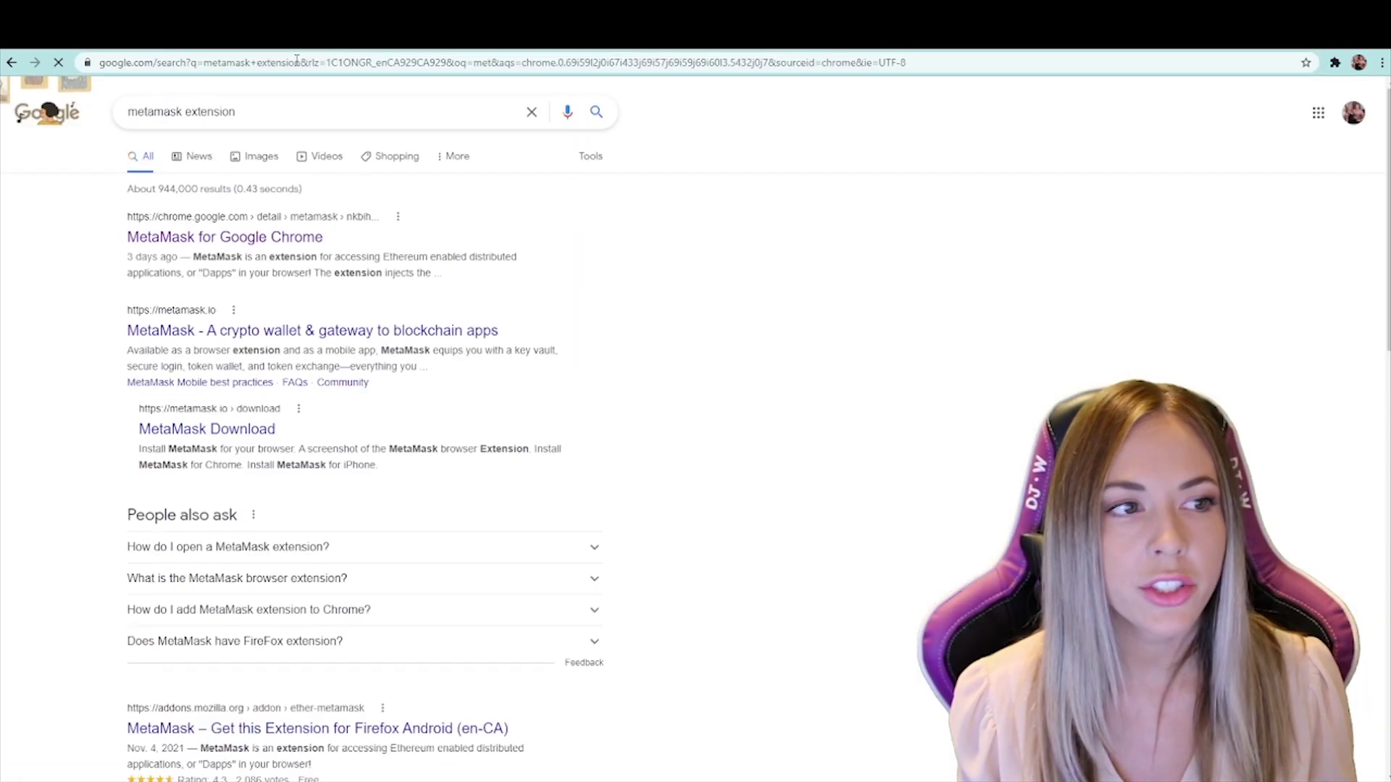
click(239, 238)
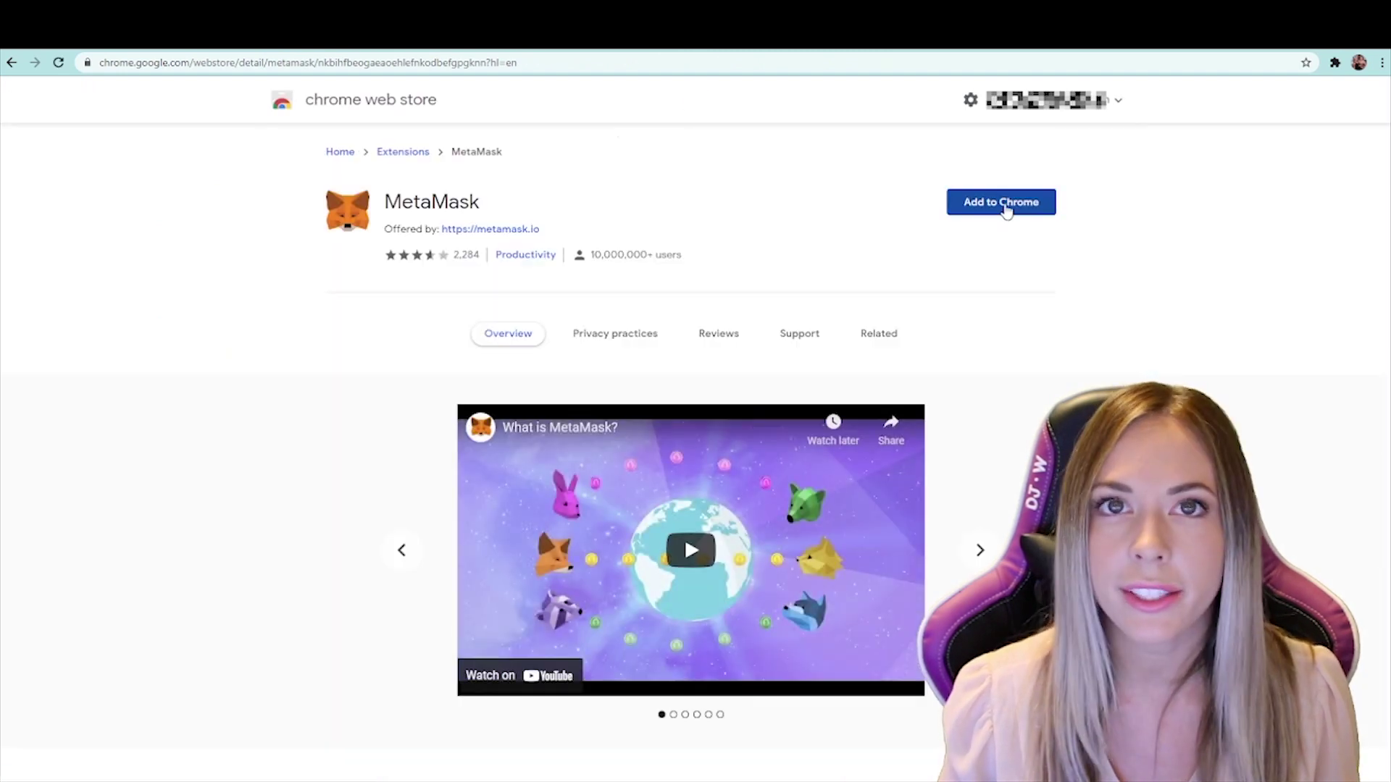
click(1005, 208)
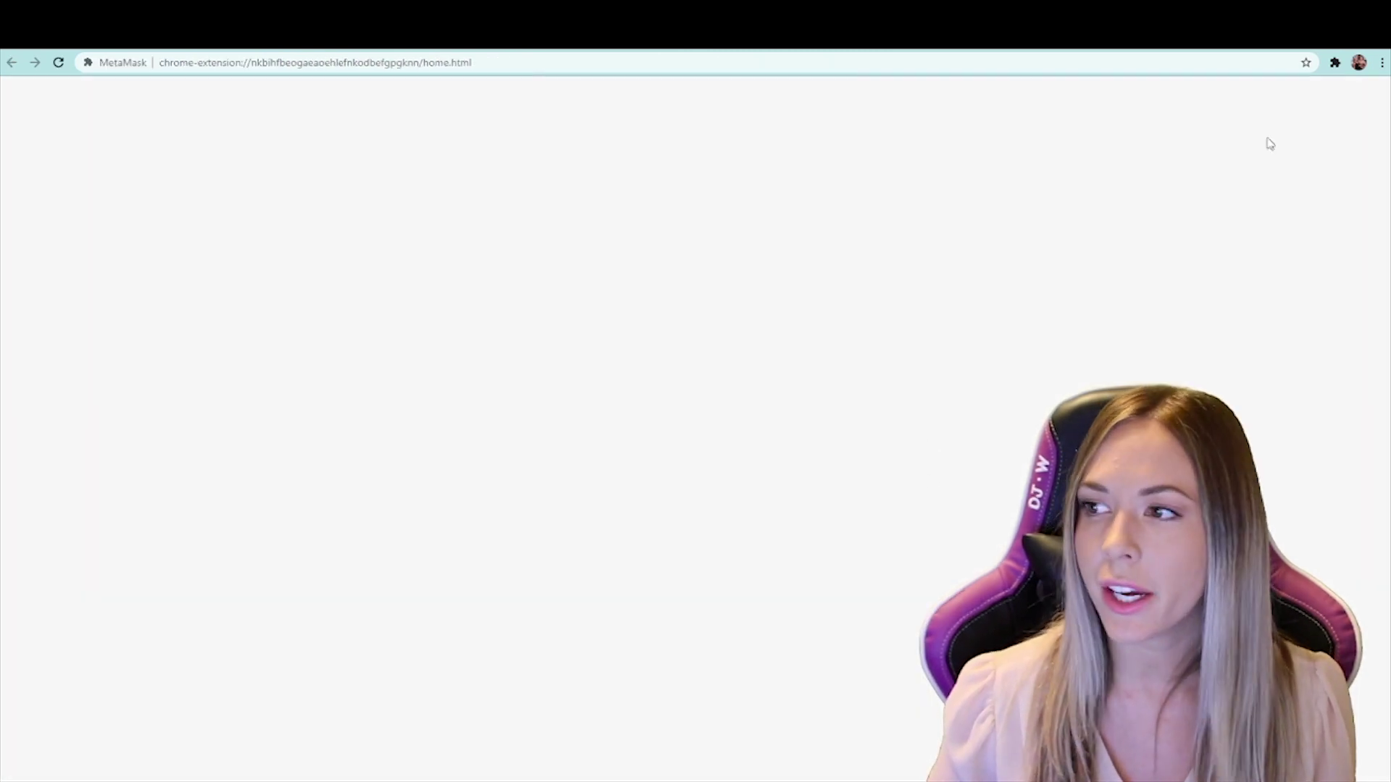
click(1333, 65)
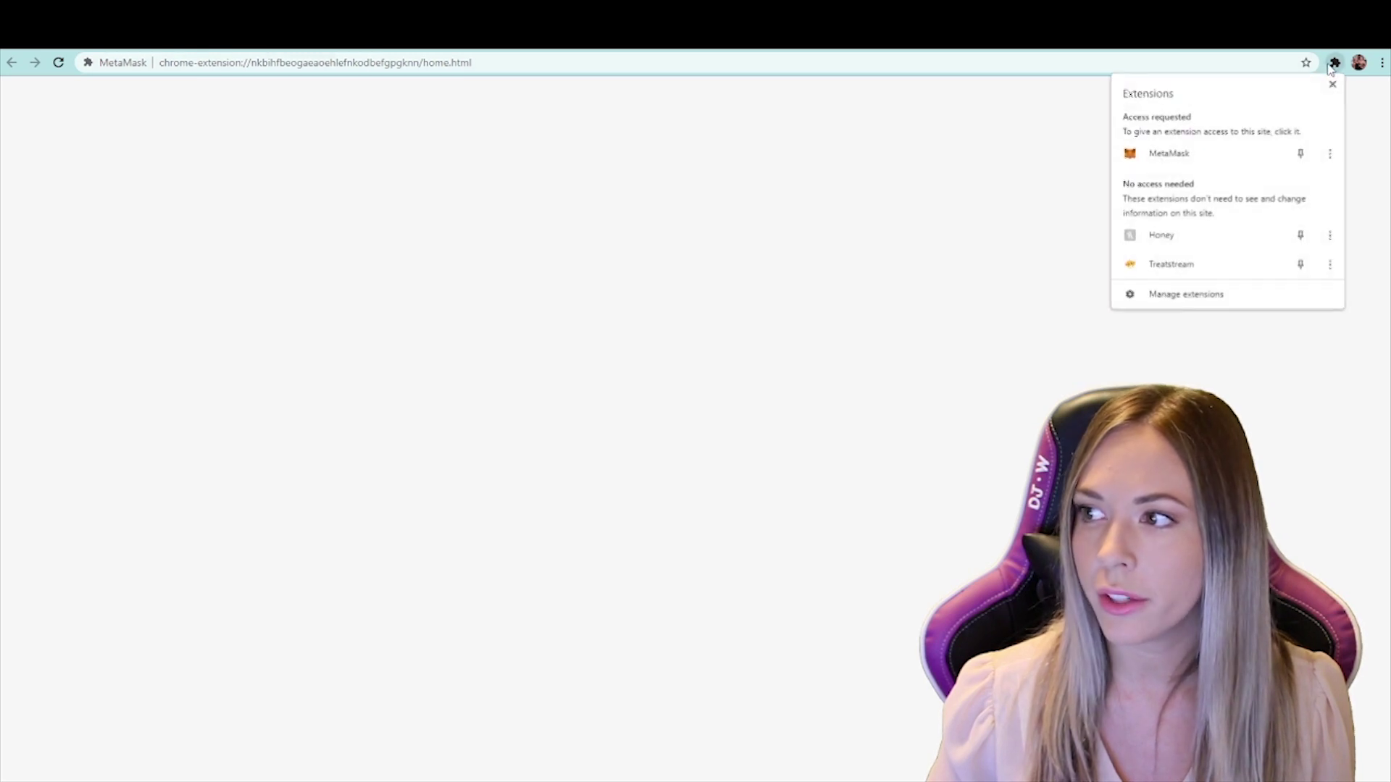
Step: Pin MetaMask and create a new wallet protected by a password, agreeing to usage data sharing
click(1170, 155)
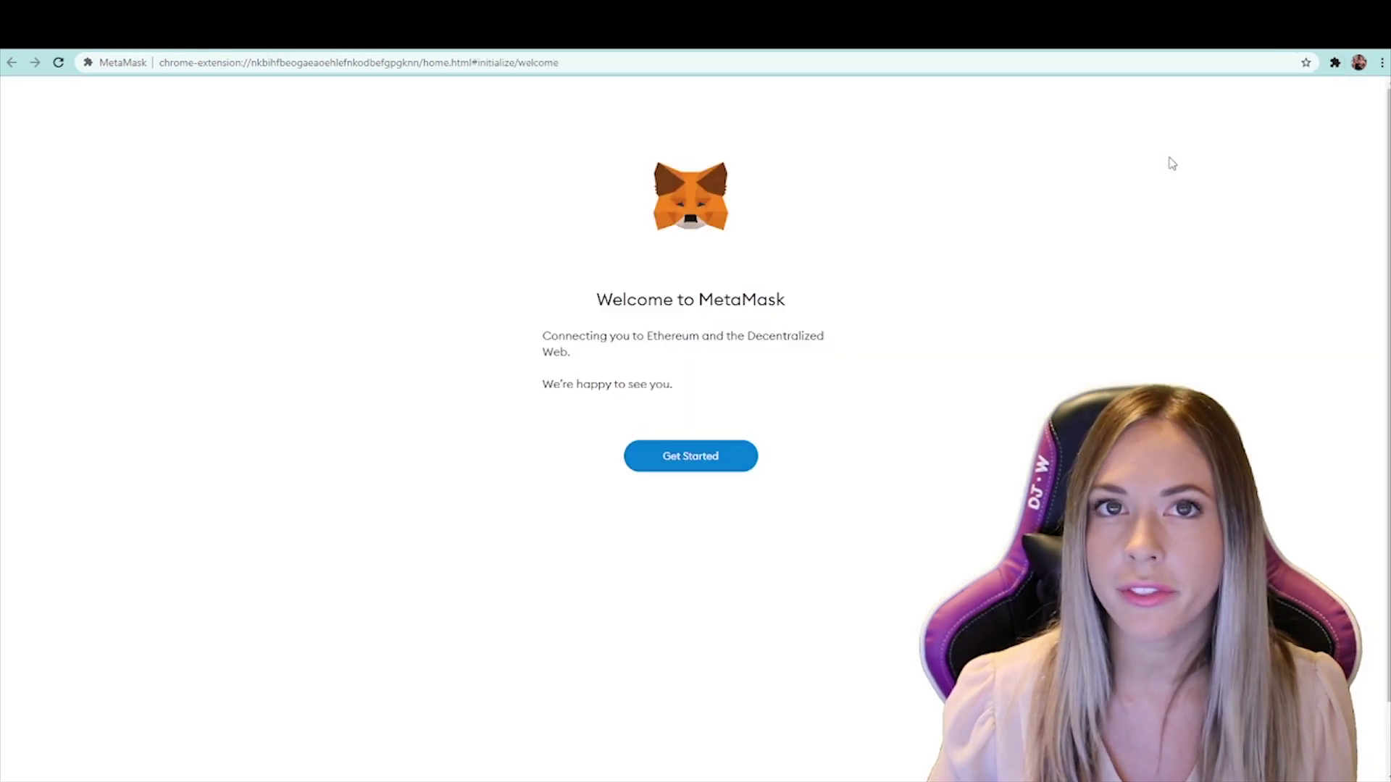
click(699, 463)
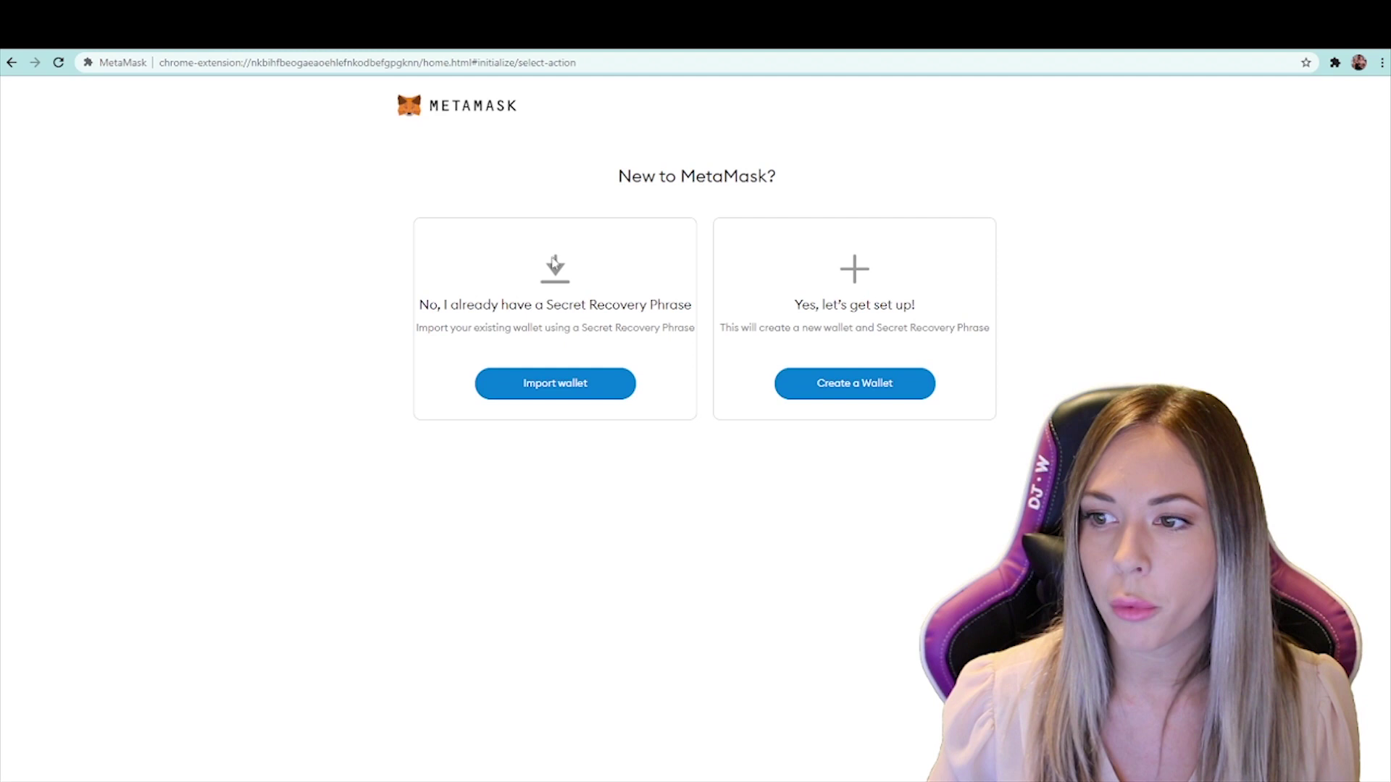
click(854, 393)
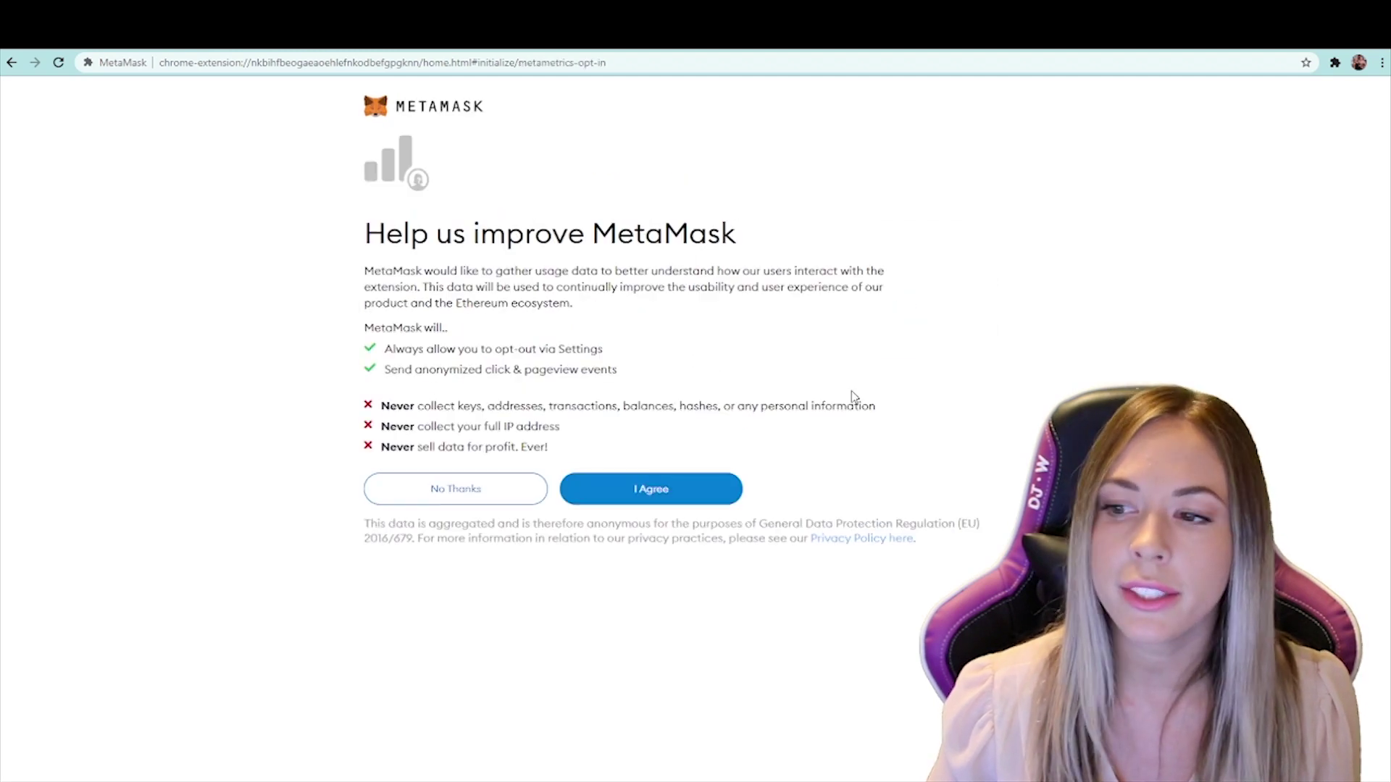
click(629, 492)
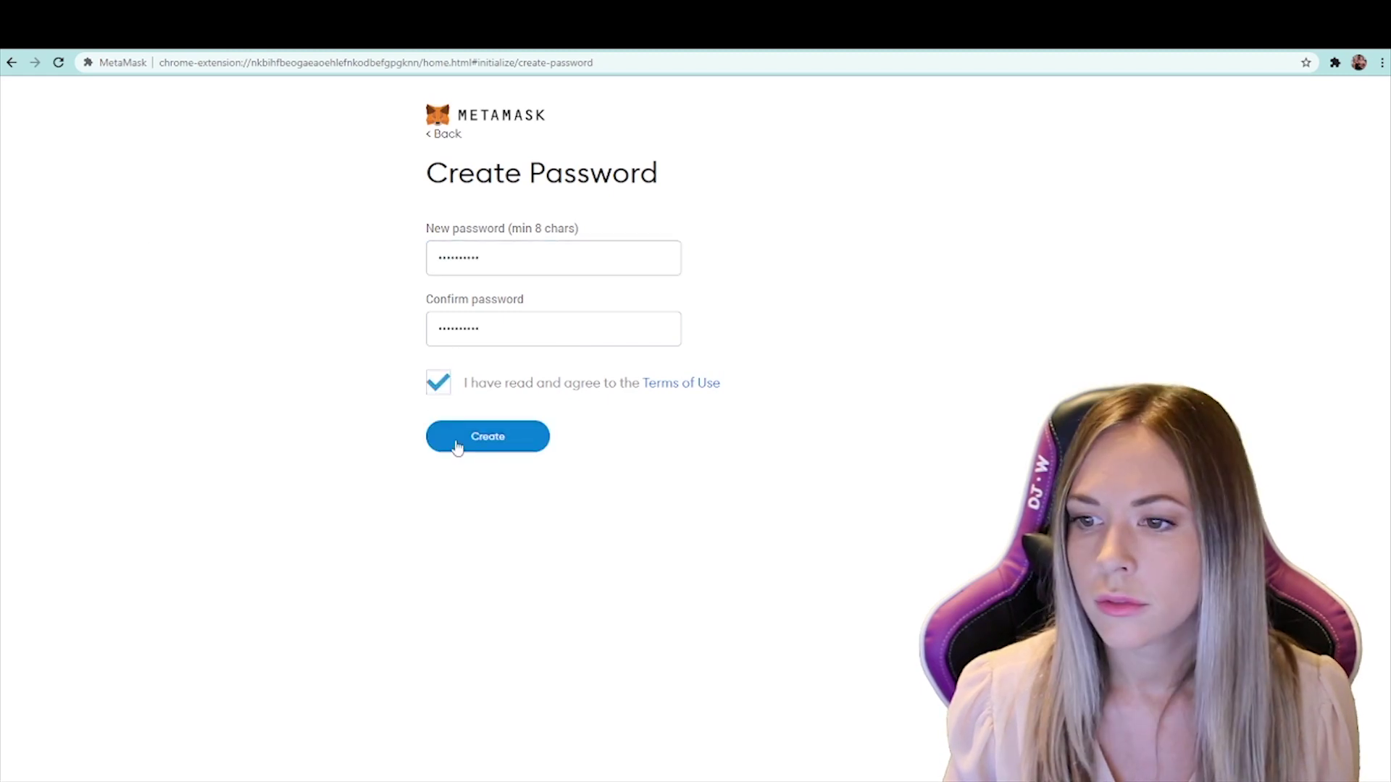
click(459, 443)
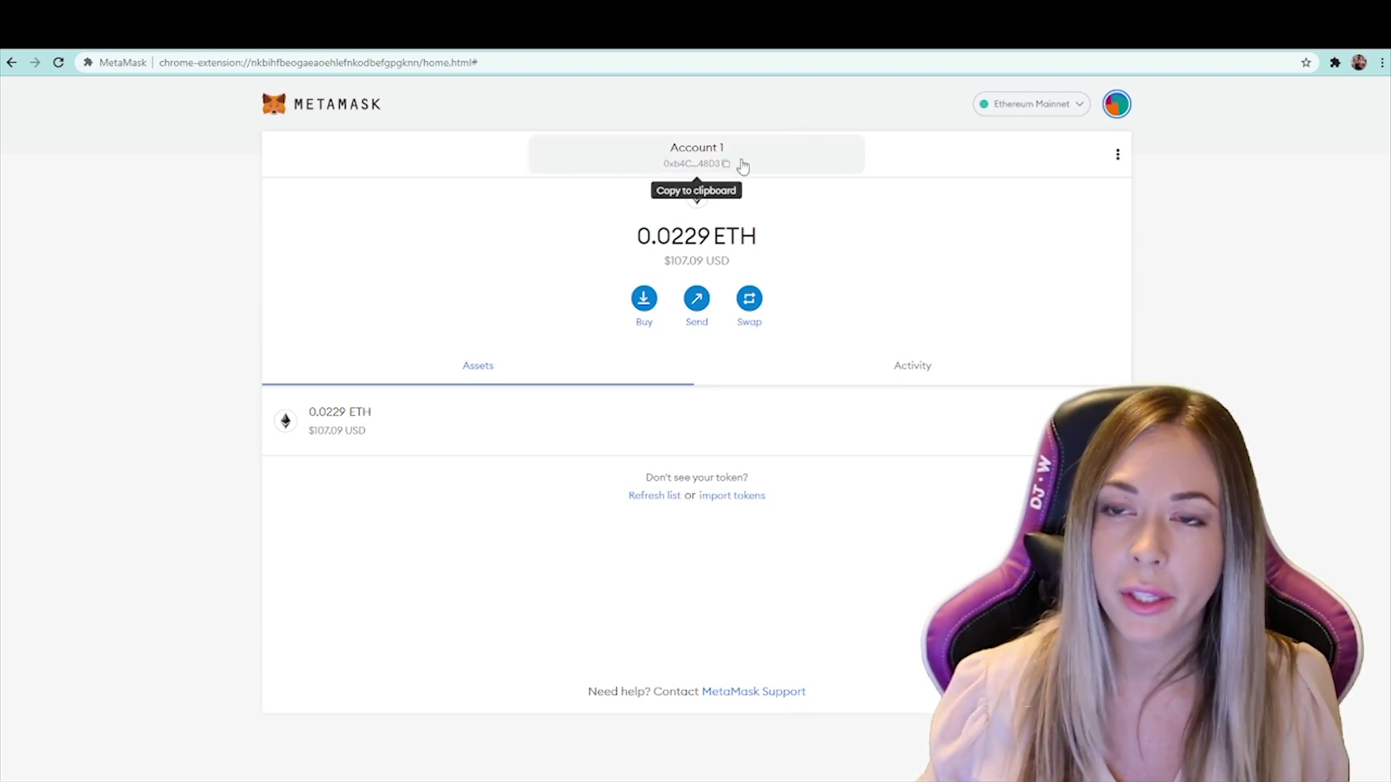
Step: Copy the Account 1 address and begin an Ethereum withdrawal in Bitbuy
click(710, 168)
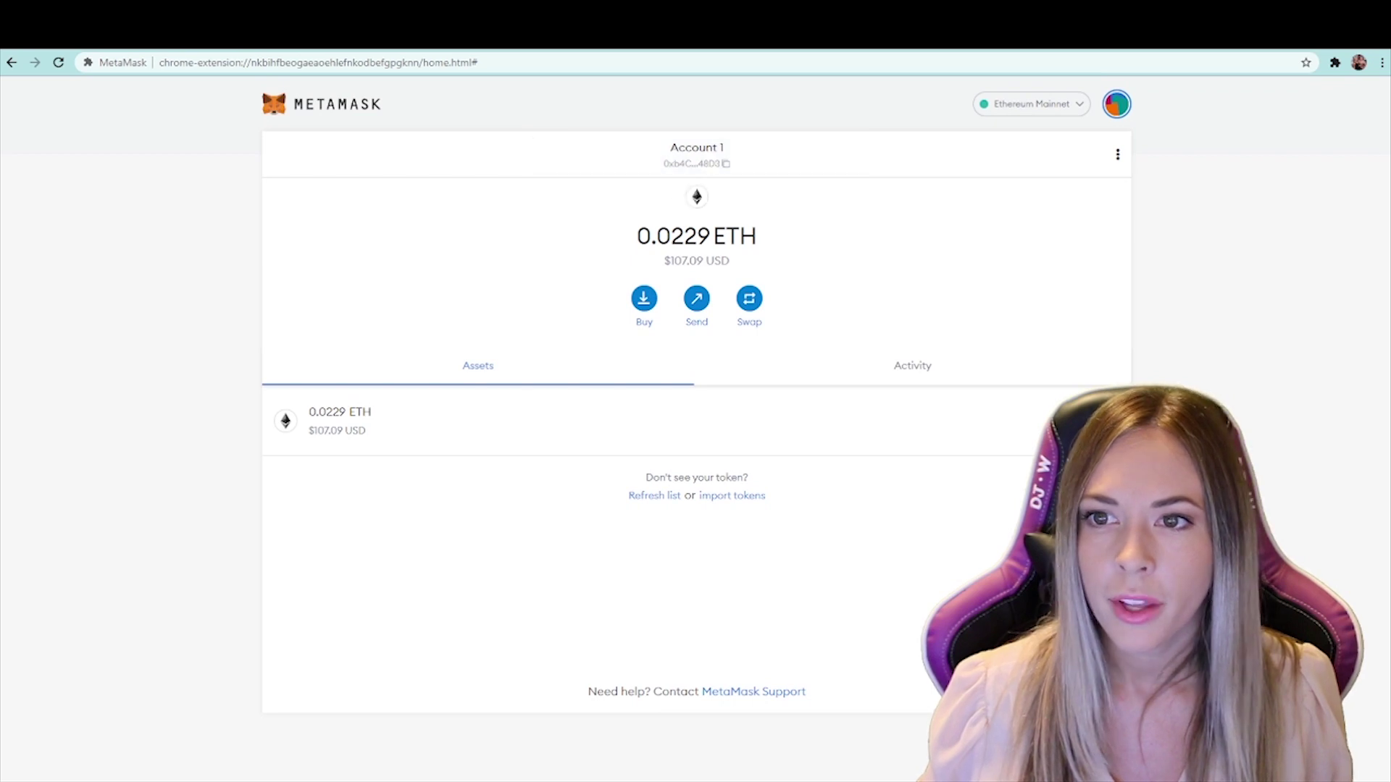
key(ctrl+Tab)
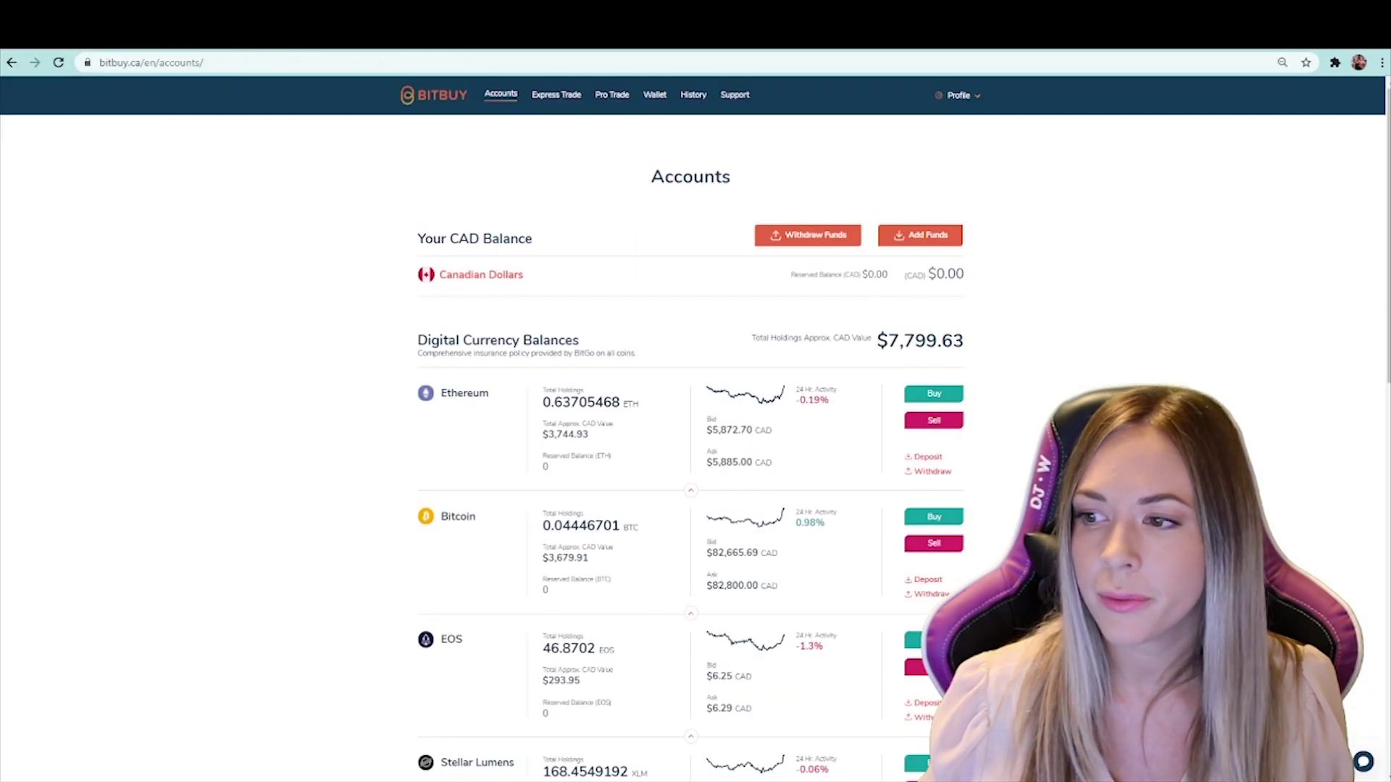
click(932, 471)
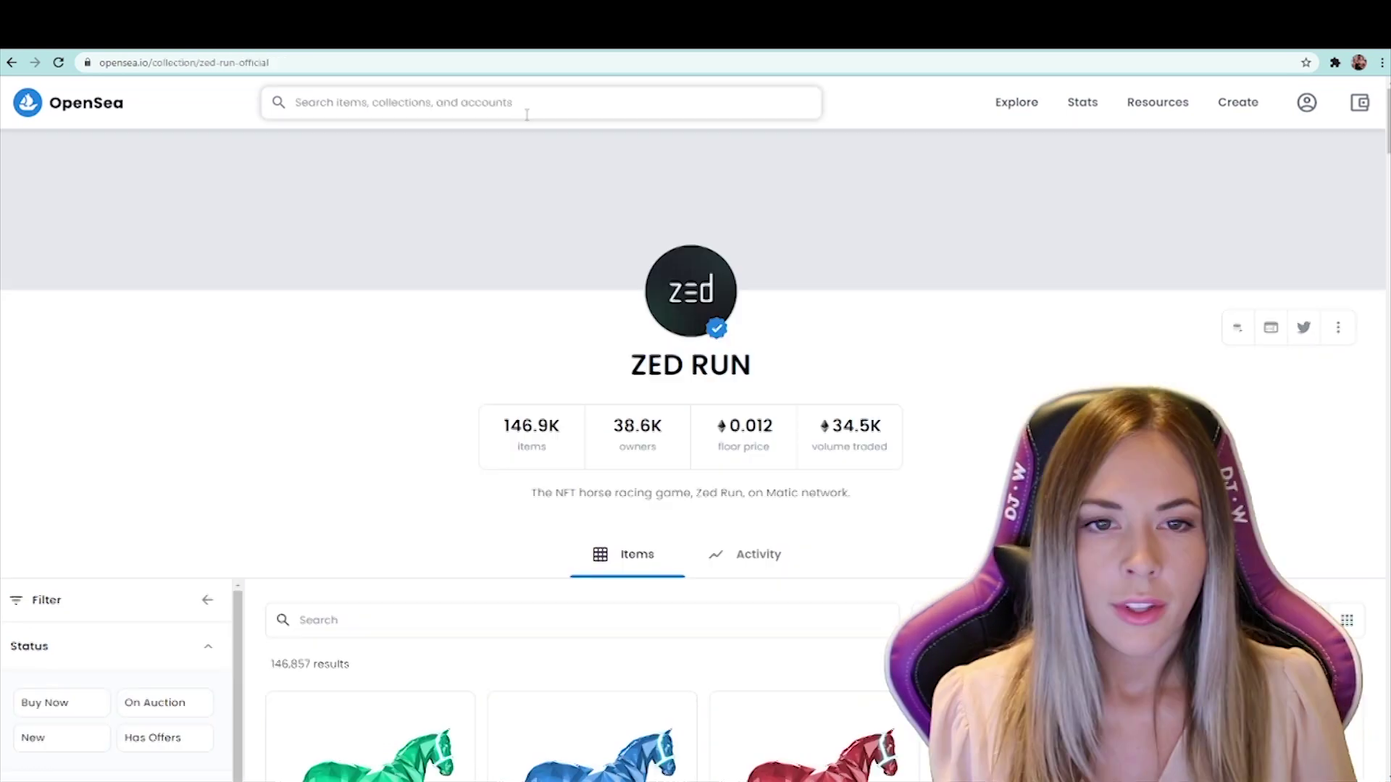
Step: Search OpenSea for 'rogue child' and open the Rogue Child horse listing
click(526, 115)
text(rogue chi)
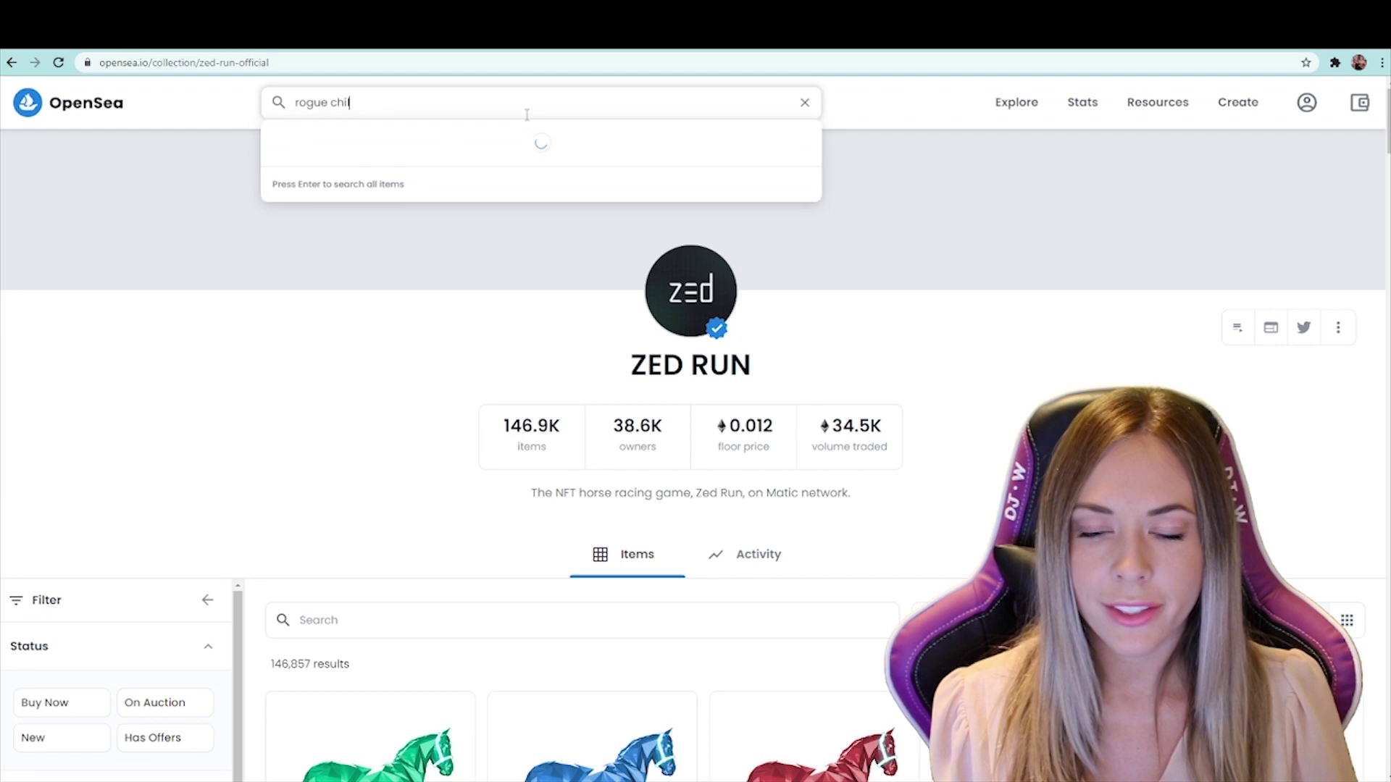
text(ld)
key(Return)
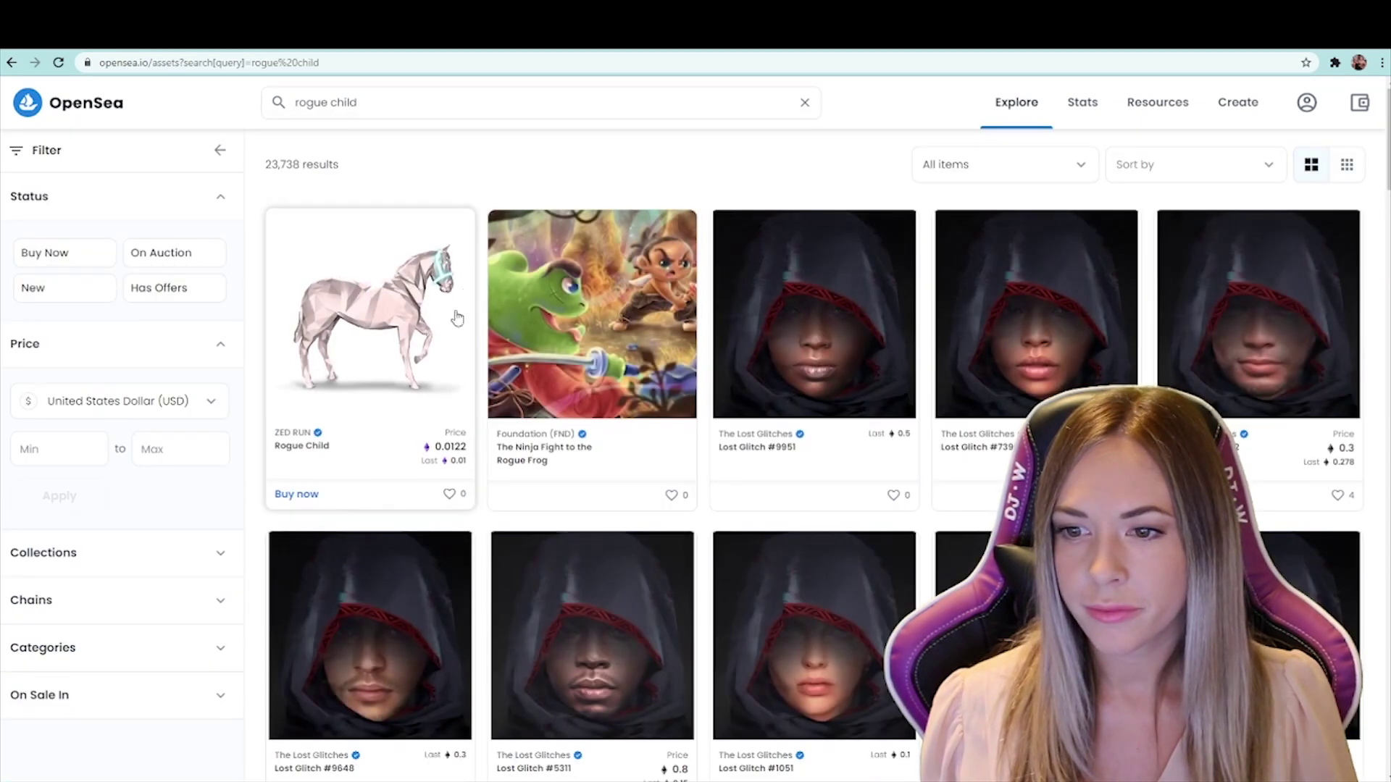
click(433, 353)
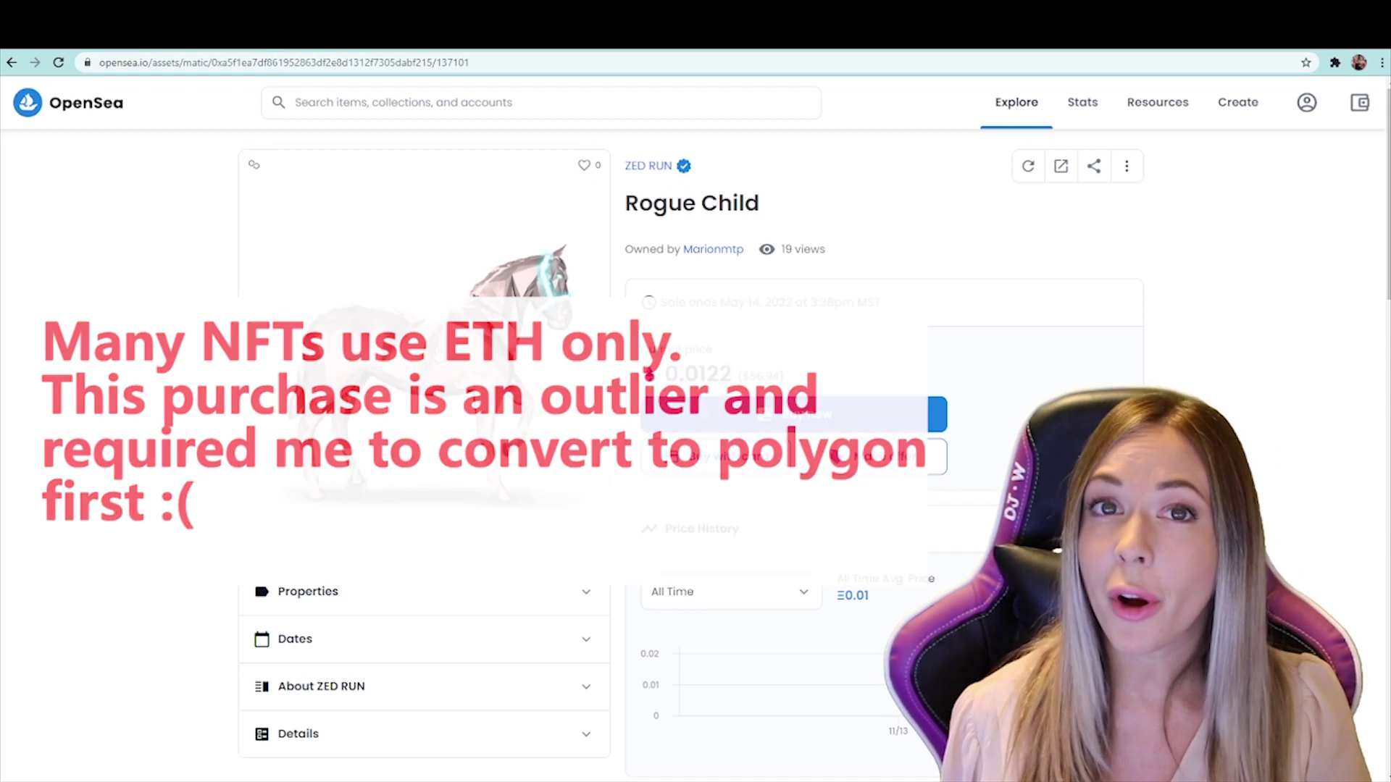
Step: Choose Buy now on Rogue Child and connect MetaMask Account 1 to OpenSea
click(772, 422)
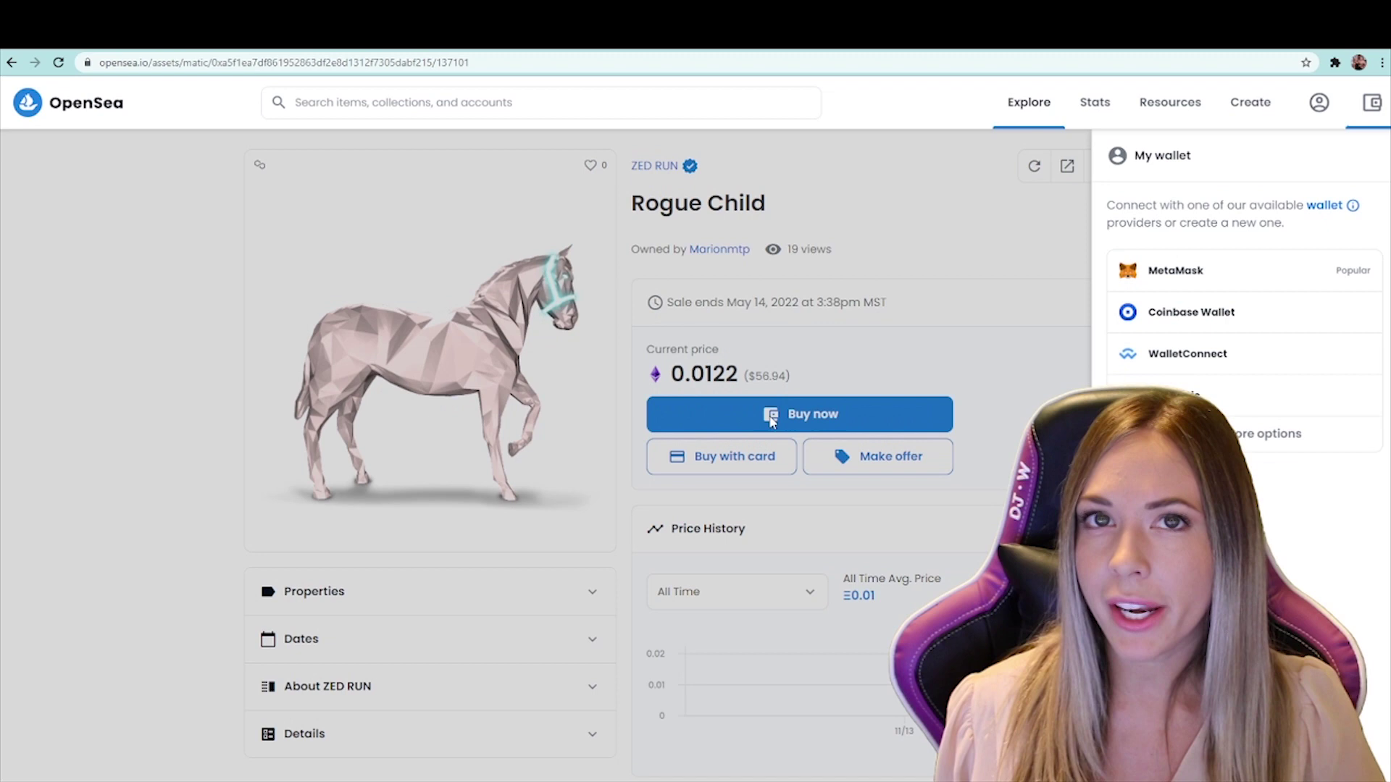
click(1175, 274)
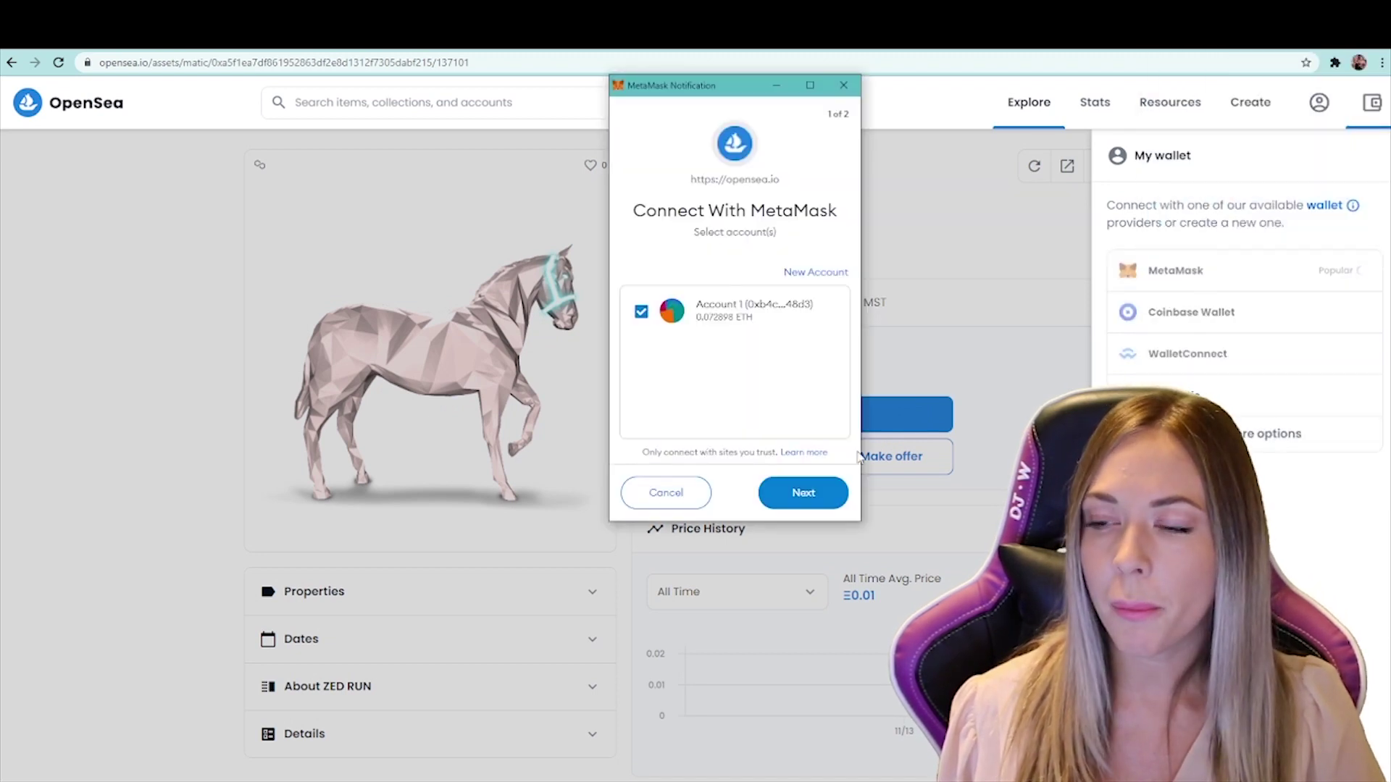
click(830, 495)
click(831, 496)
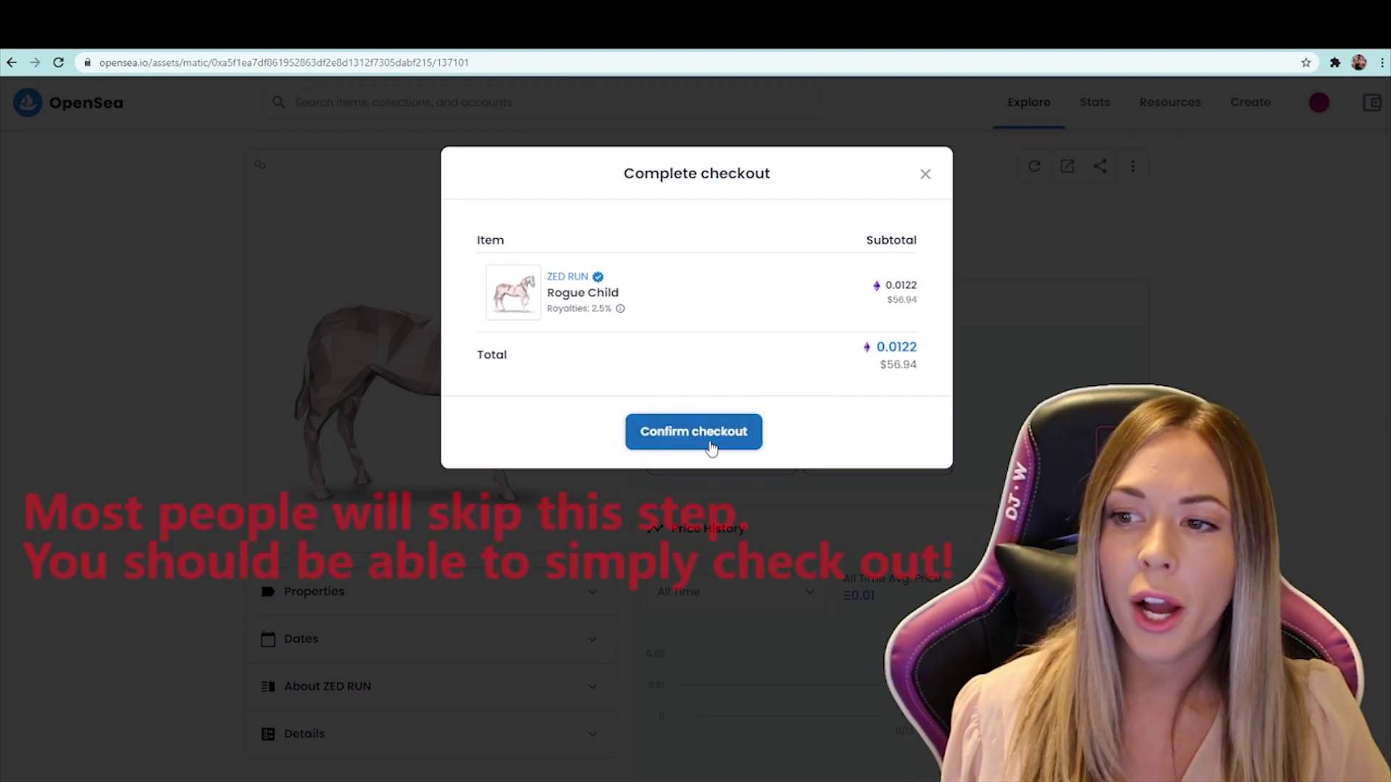
Step: Confirm the Rogue Child checkout at 0.0122
click(710, 447)
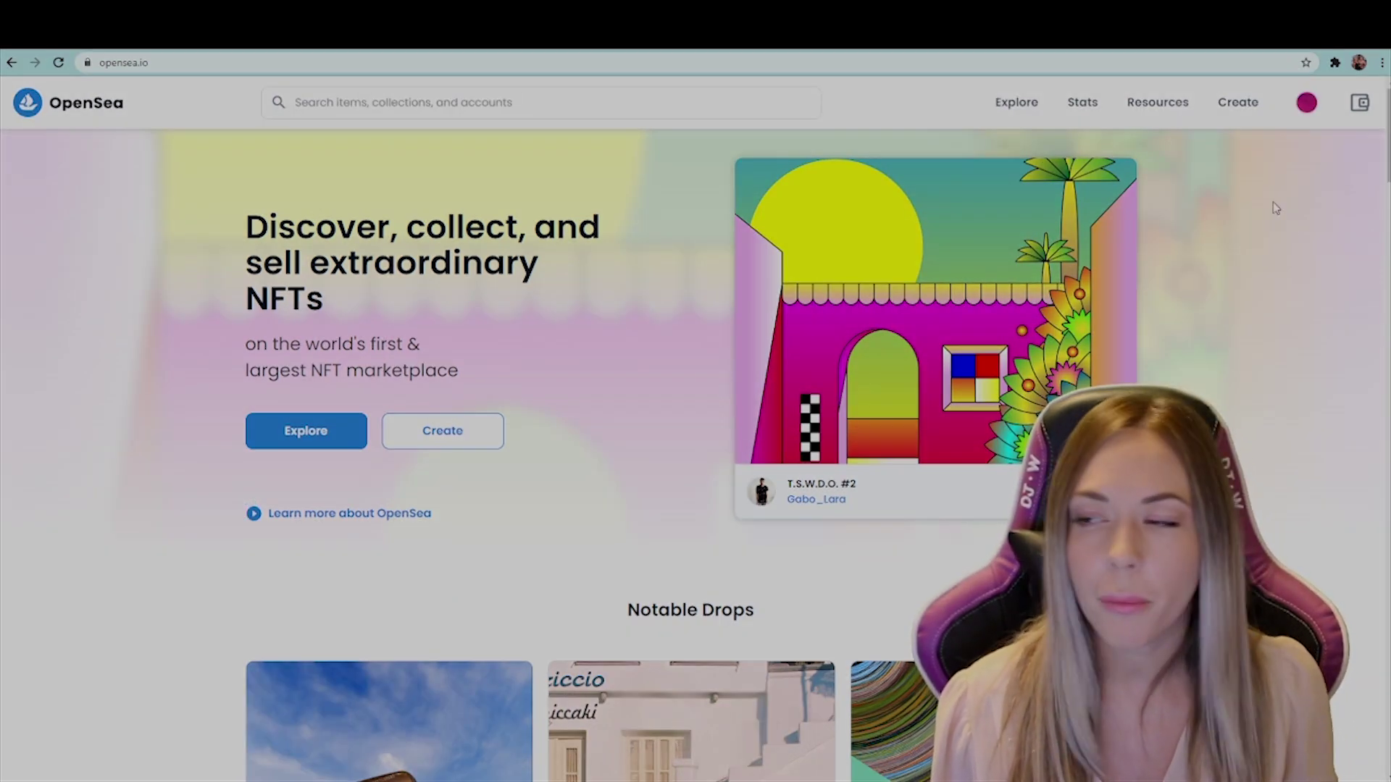
Step: Go to the OpenSea profile and scroll down to the collected horses
mouse_move(1308, 115)
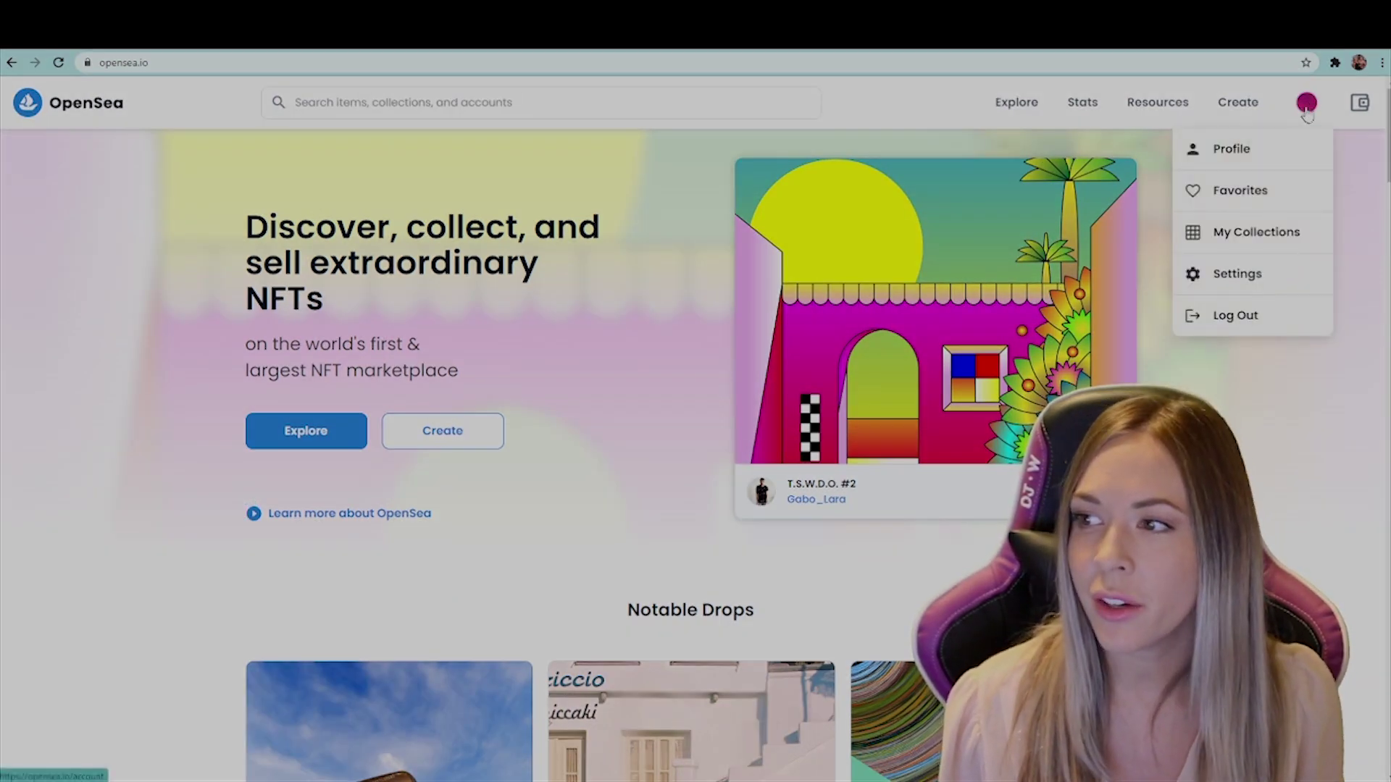
click(1271, 149)
scroll(283, 453, down, 2)
scroll(286, 448, down, 1)
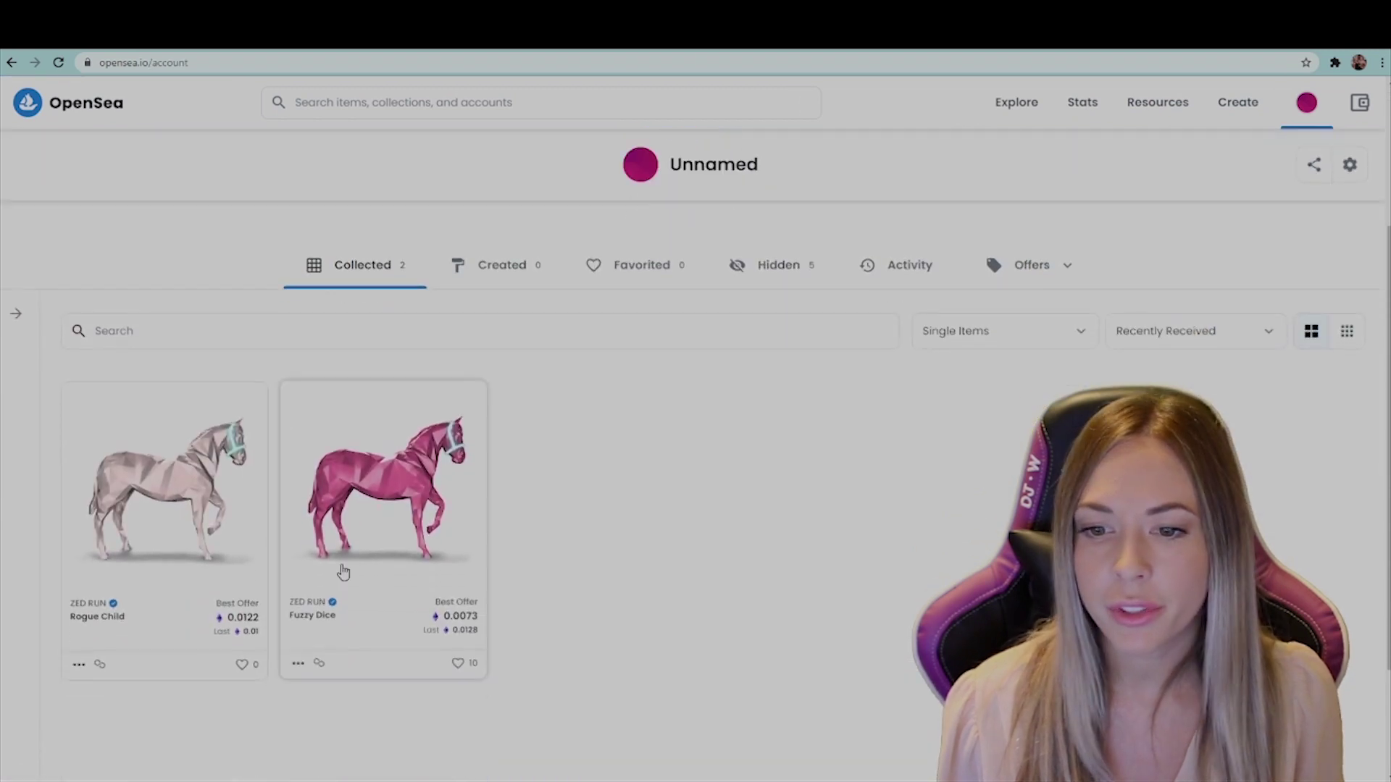